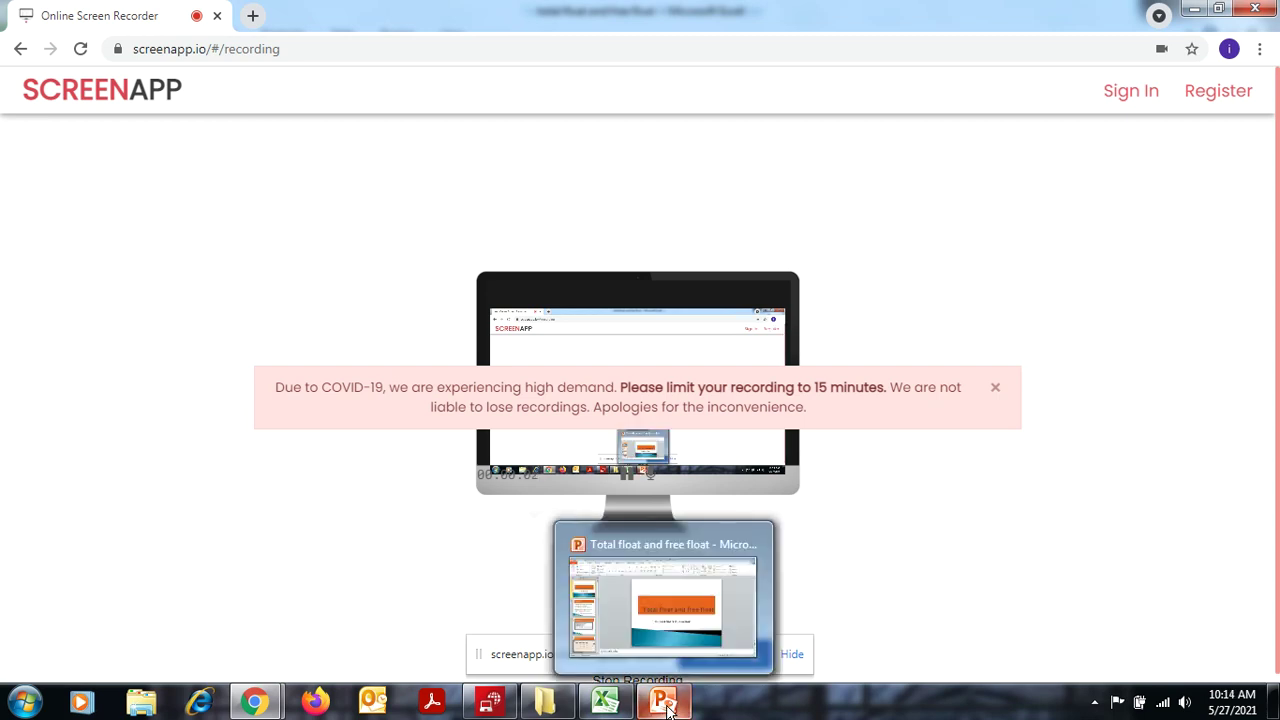
# - Bring the 'Total float and free float' slide show forward on its title slide
pyautogui.click(667, 705)
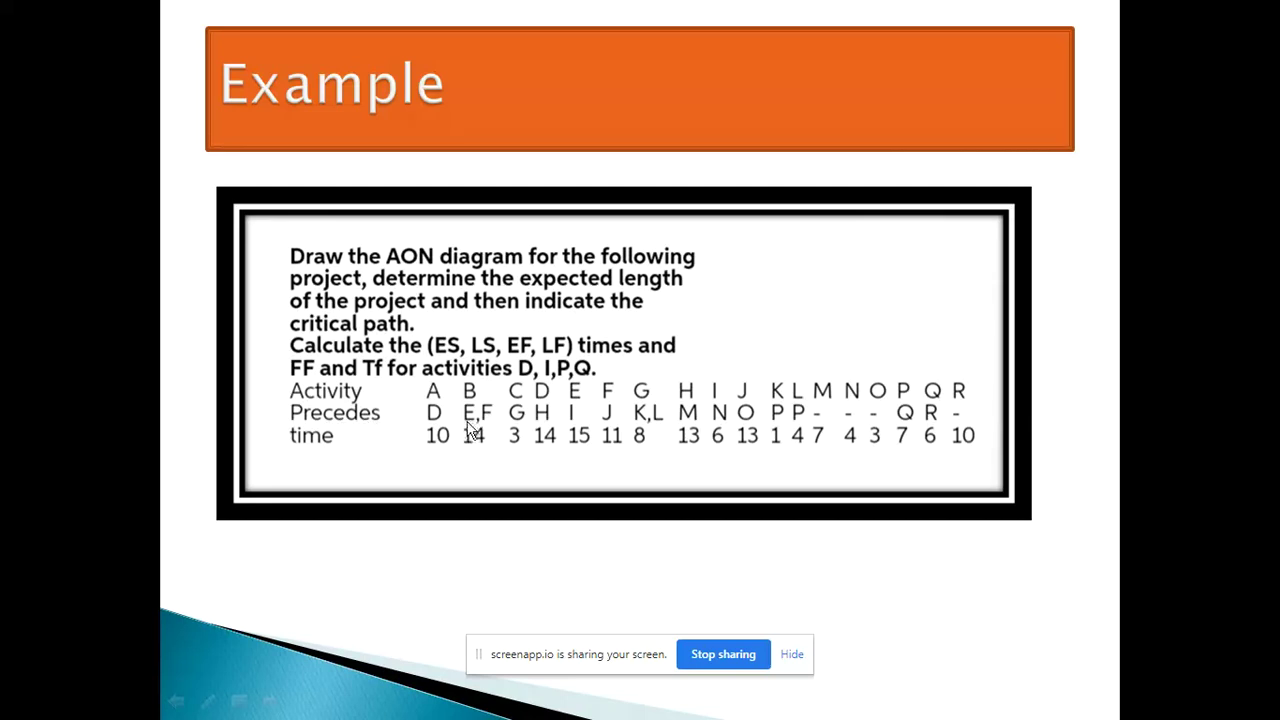
# - Advance to the solved AON network diagram slide, then exit the slide show
pyautogui.click(490, 486)
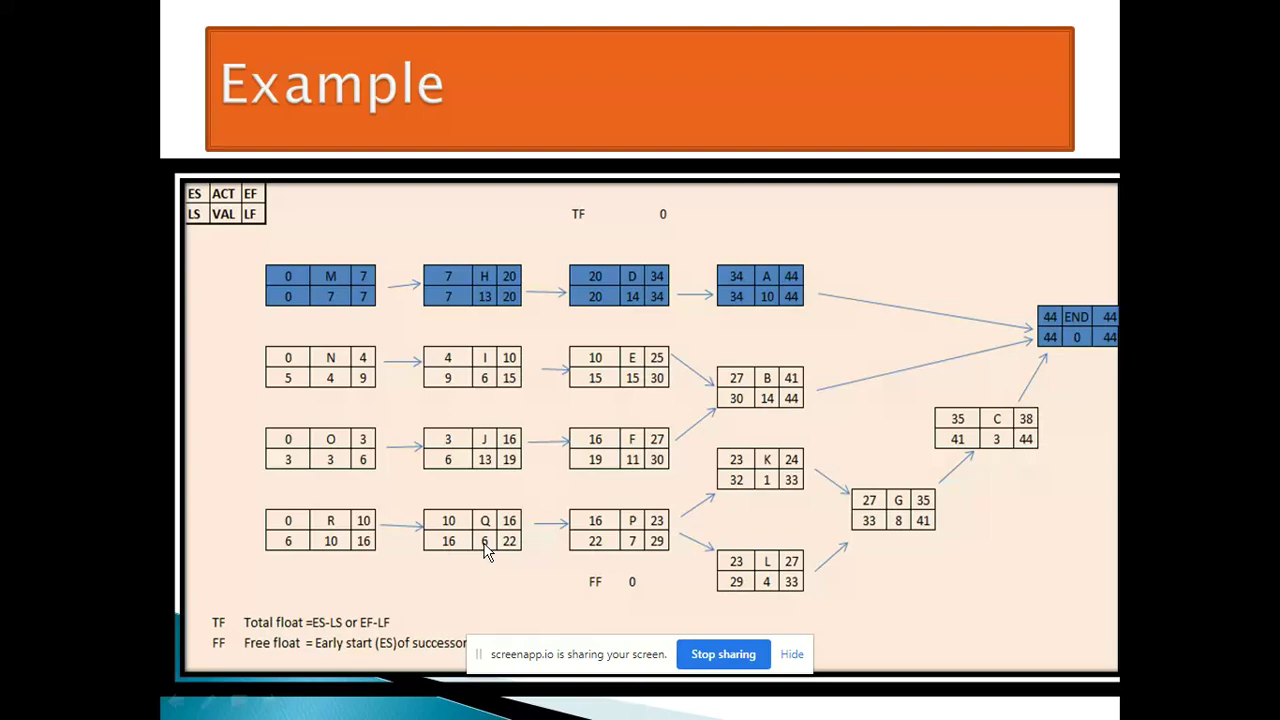
pyautogui.press('Escape')
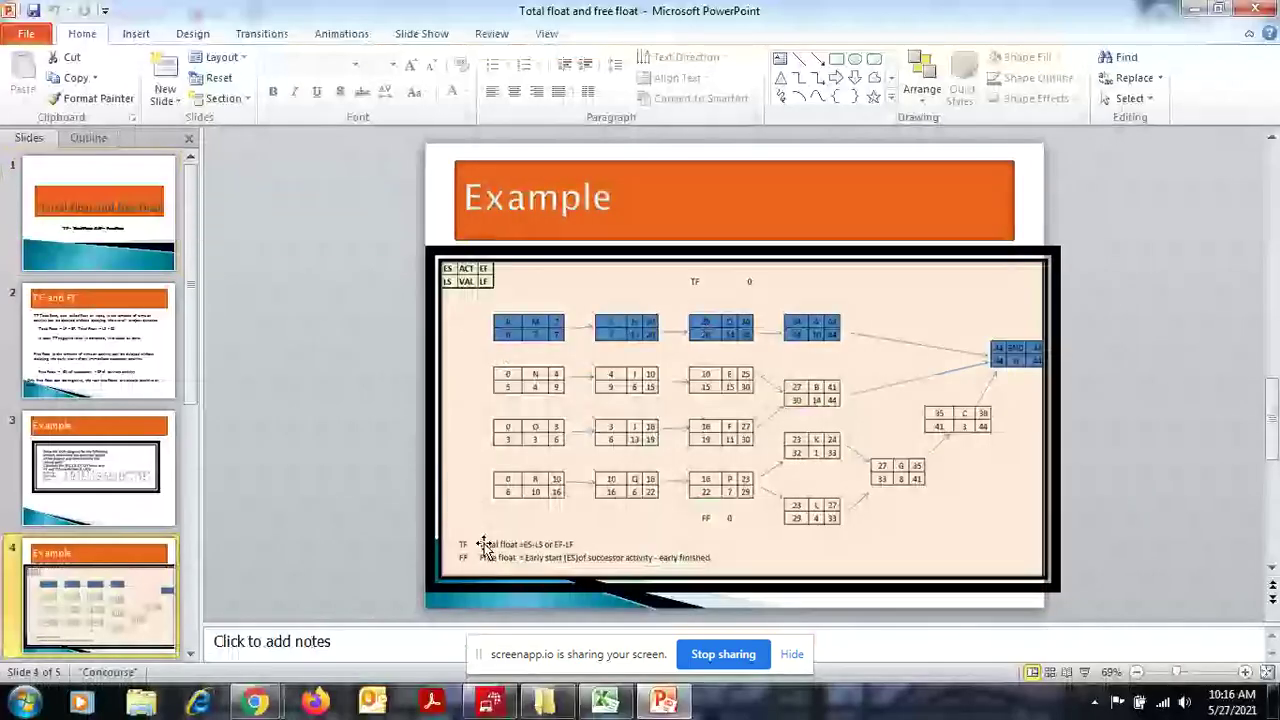
# - In Excel, clear T9:V9 and enter =S11-S10 in T9 for activity B's total float
pyautogui.click(604, 701)
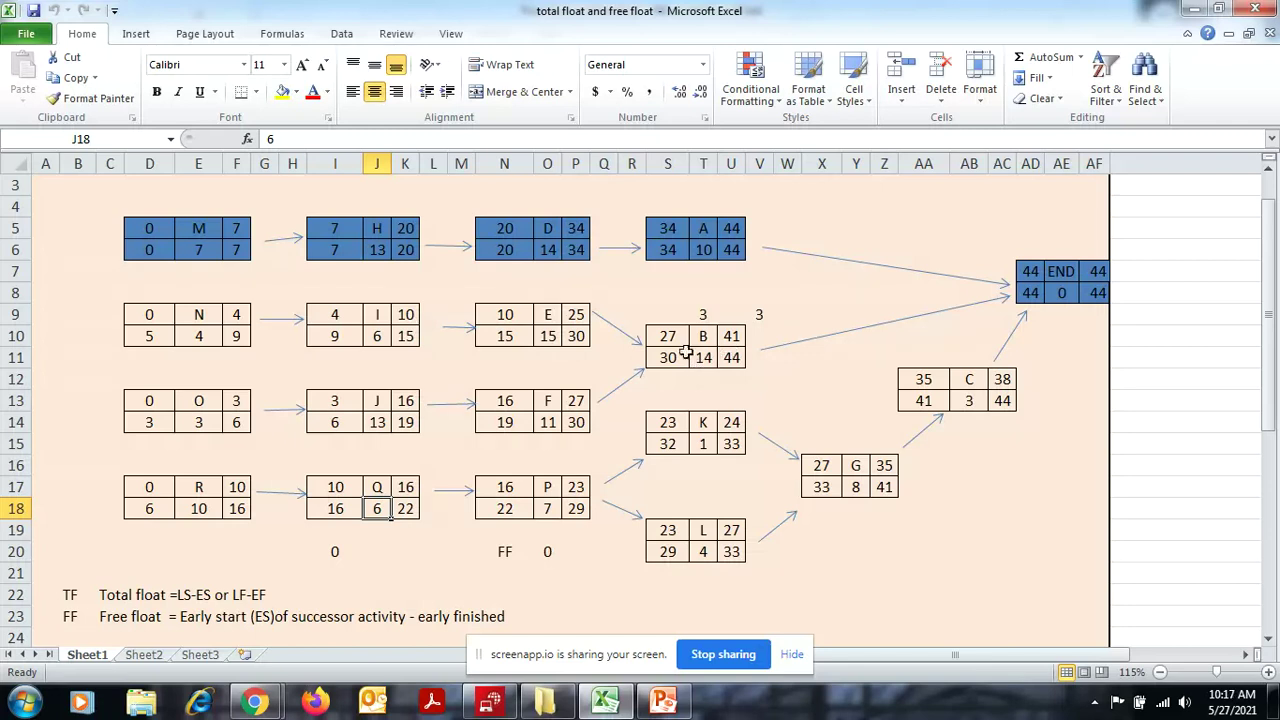
pyautogui.moveTo(705, 316); pyautogui.dragTo(757, 315)
pyautogui.press('Delete')
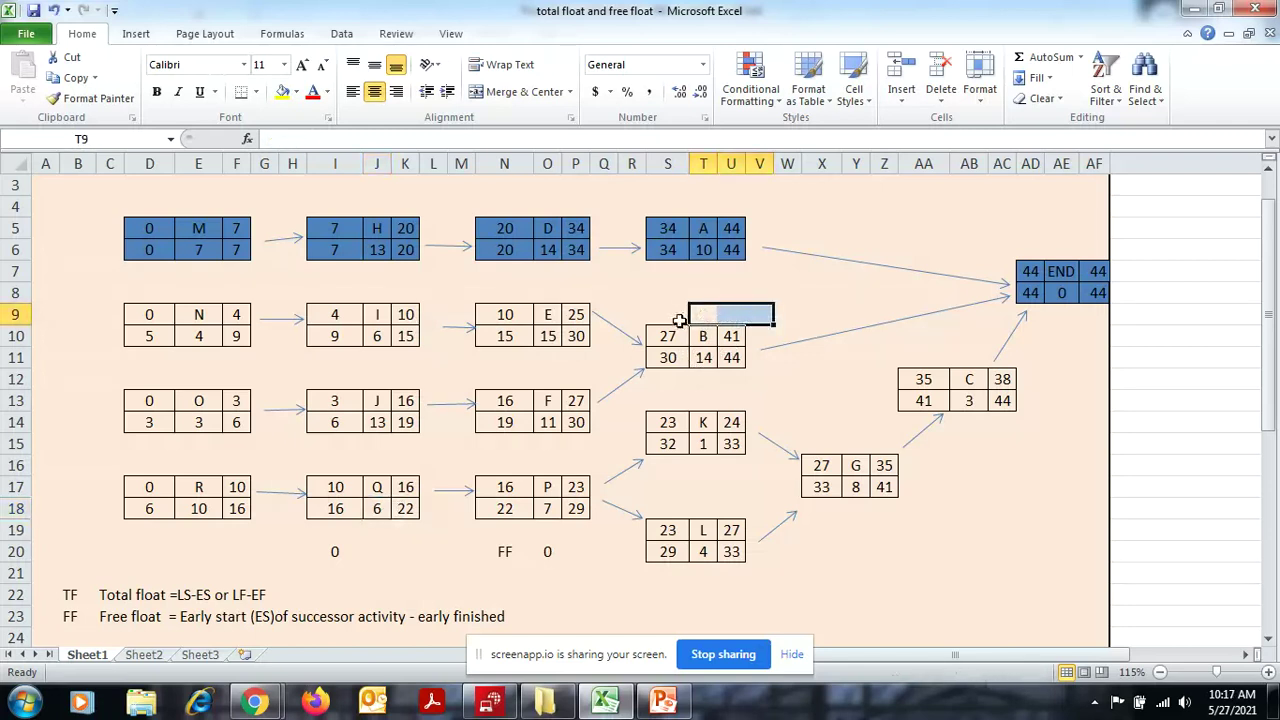
pyautogui.click(708, 316)
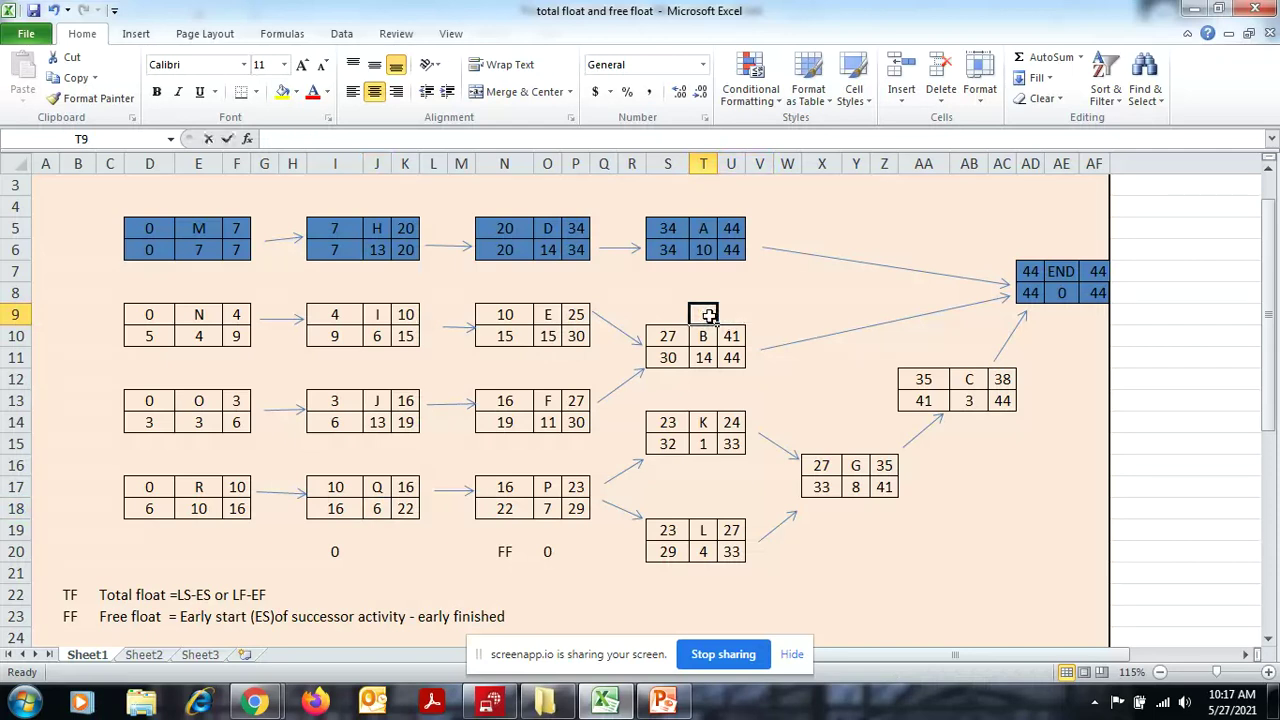
pyautogui.write('=')
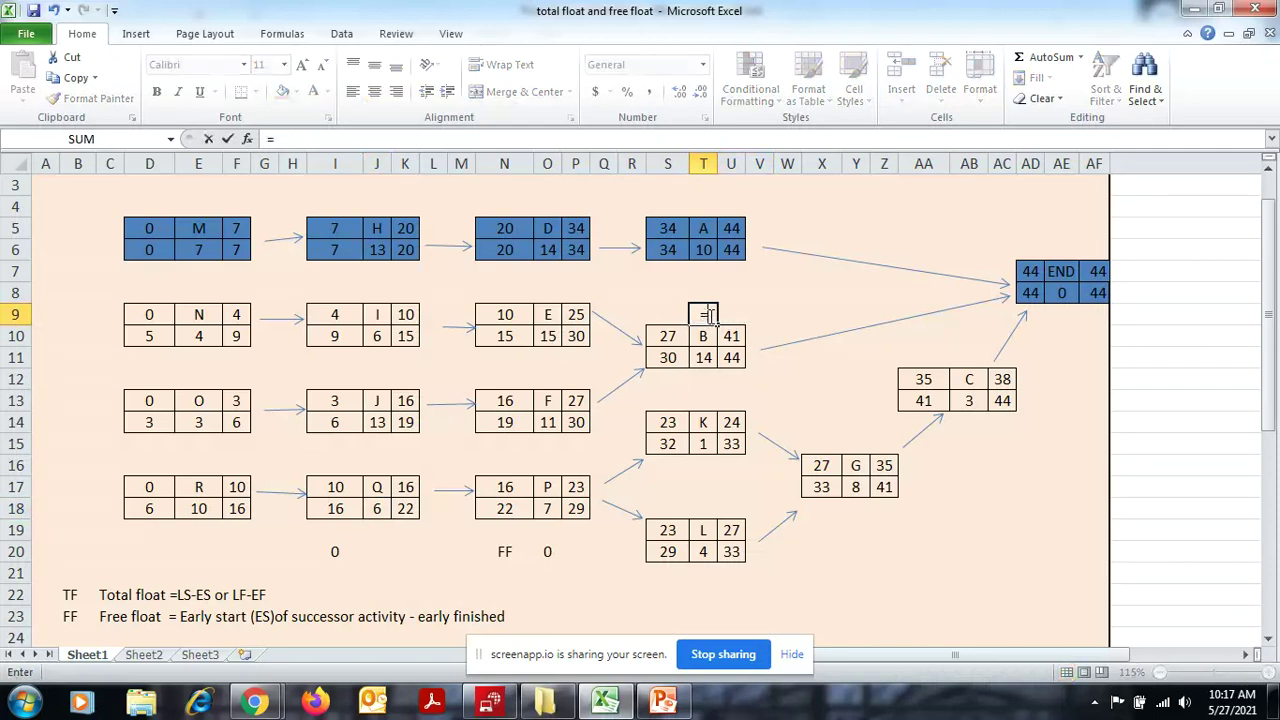
pyautogui.click(668, 360)
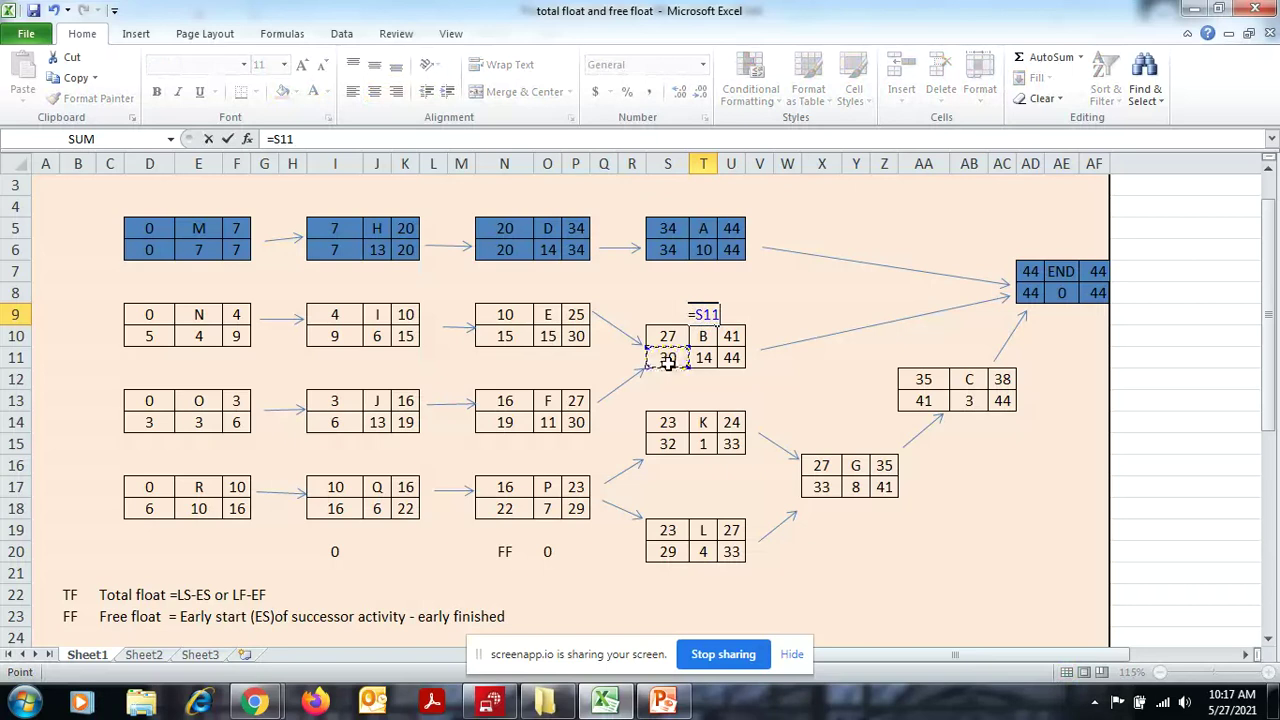
pyautogui.write('-')
pyautogui.click(668, 337)
pyautogui.press('Return')
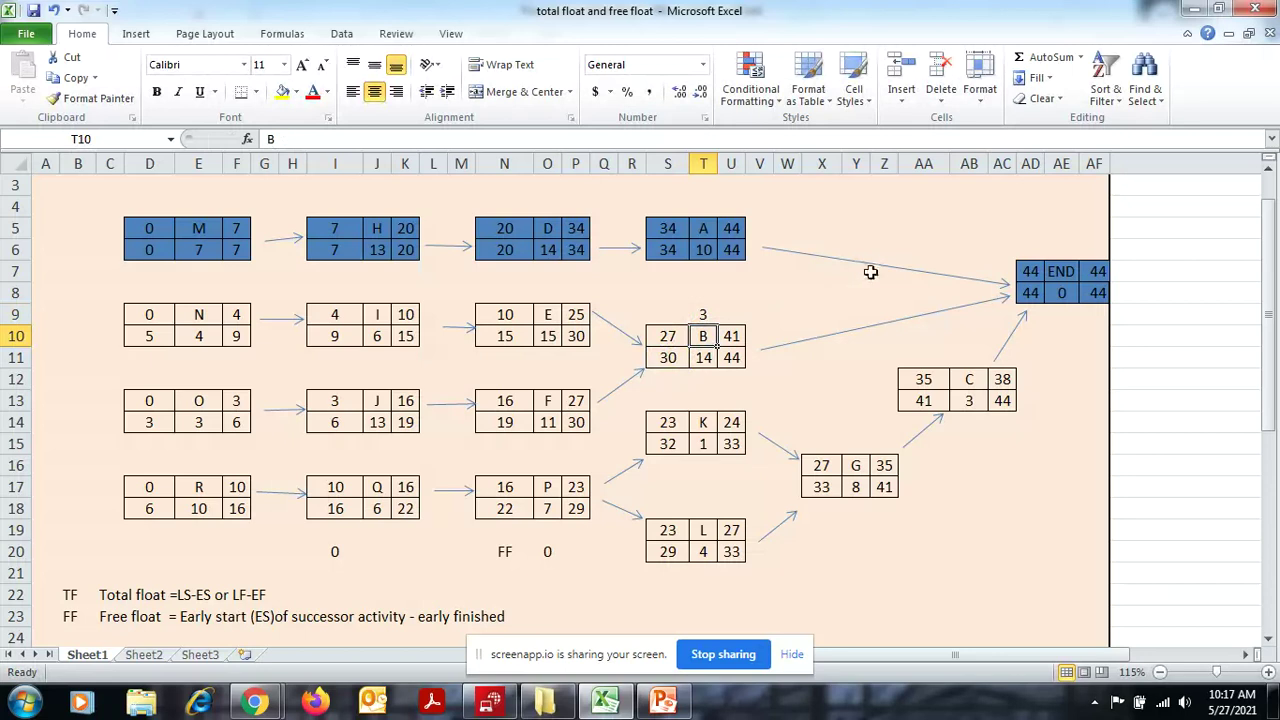
# - Enter =U11-U10 in W8 as B's finish-based total float, giving 3
pyautogui.click(788, 293)
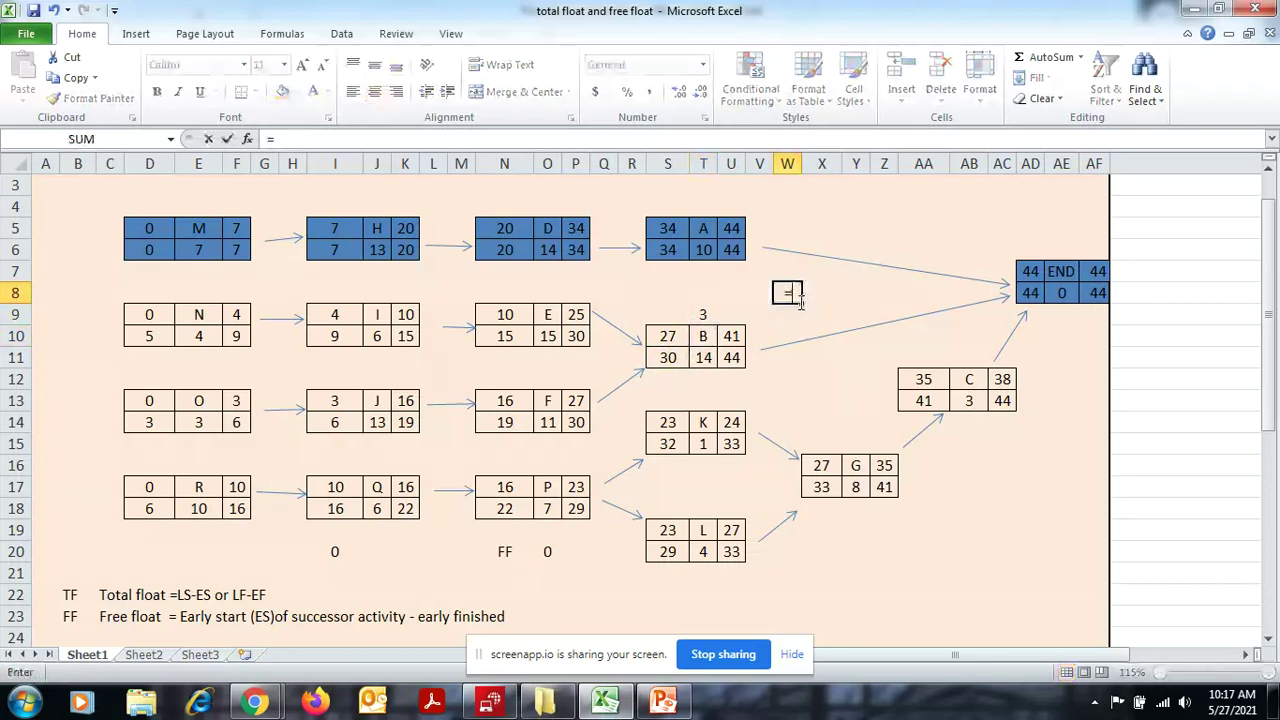
pyautogui.click(733, 358)
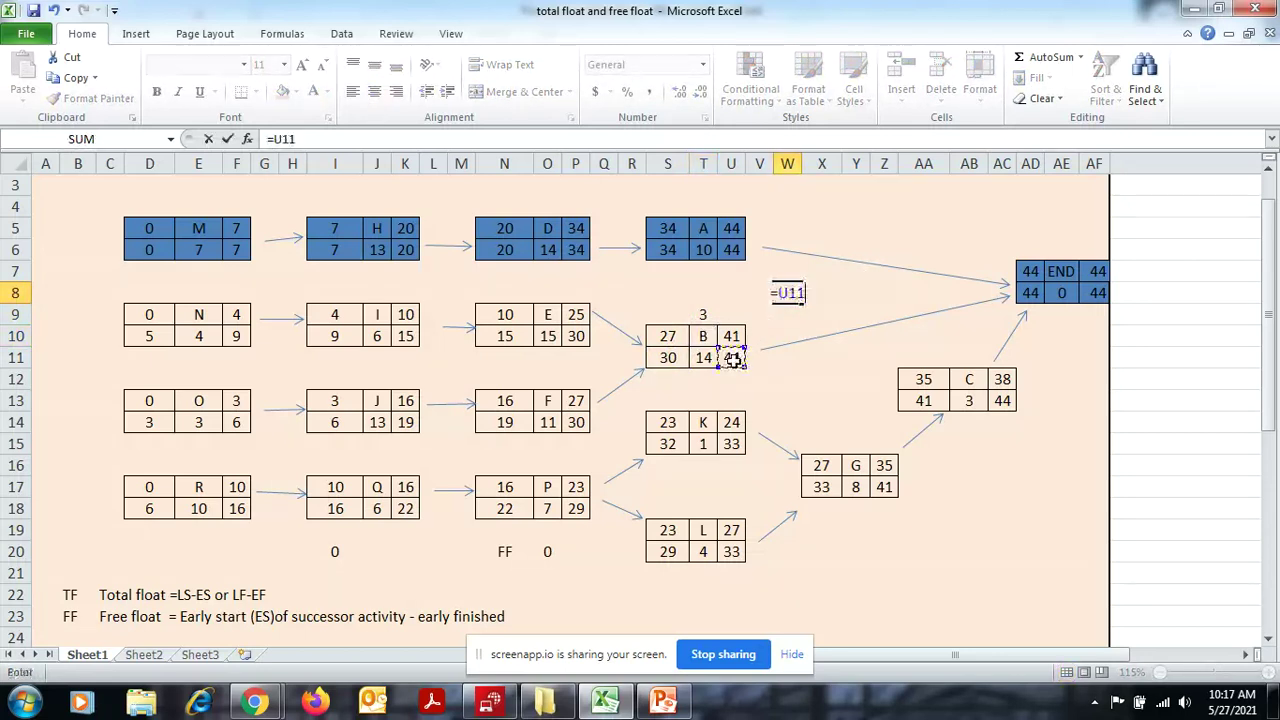
pyautogui.write('-')
pyautogui.click(733, 337)
pyautogui.press('Return')
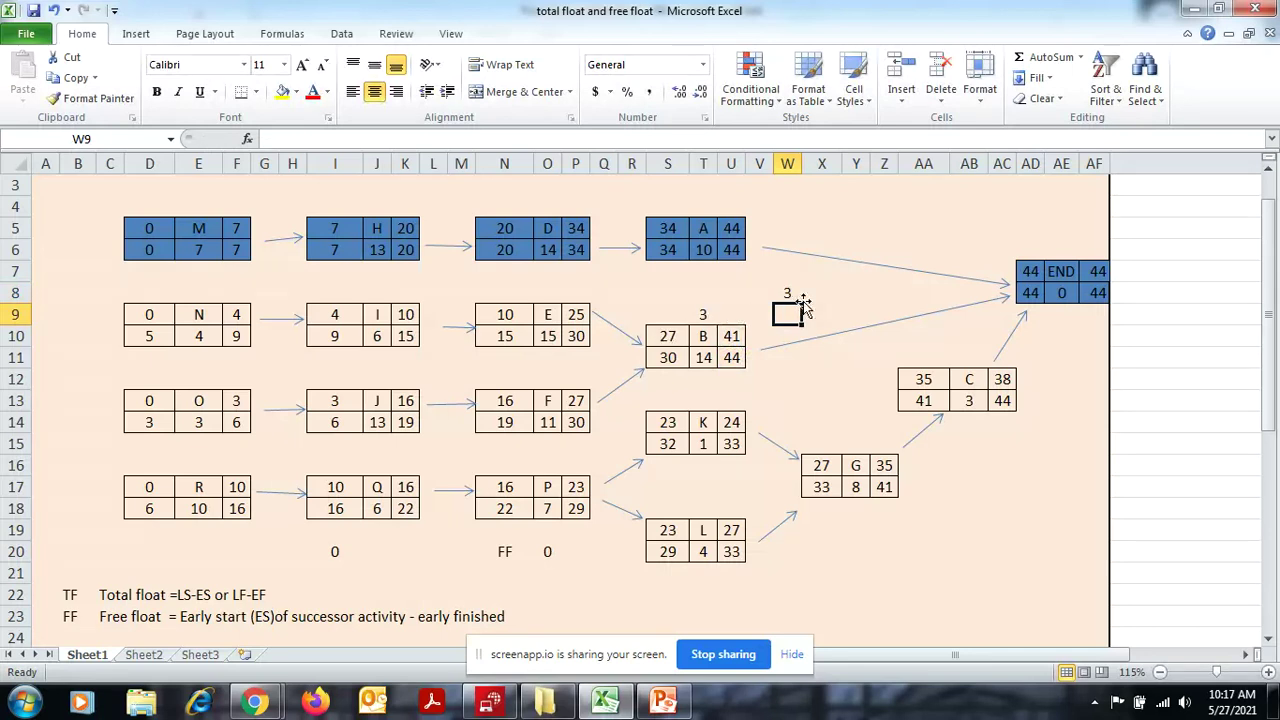
# - Replace I20's contents with =N17-K17 for activity Q's free float, giving 0
pyautogui.click(336, 552)
pyautogui.press('Delete')
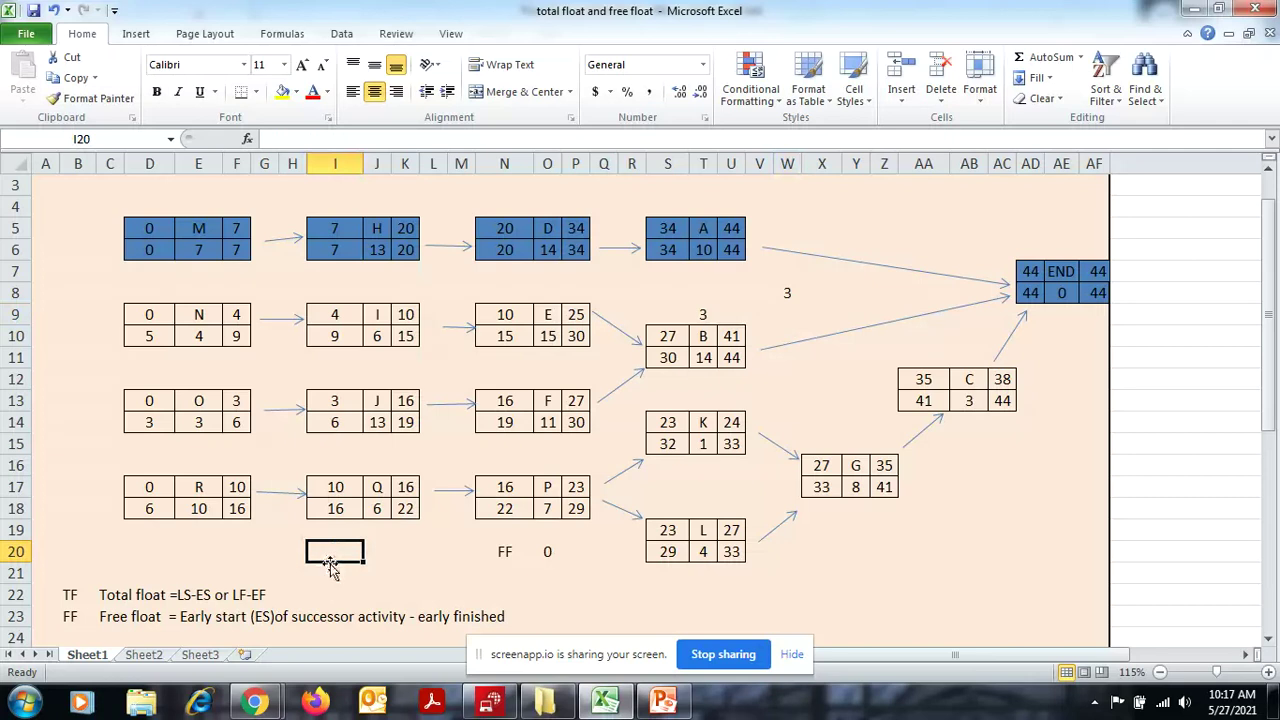
pyautogui.write('=')
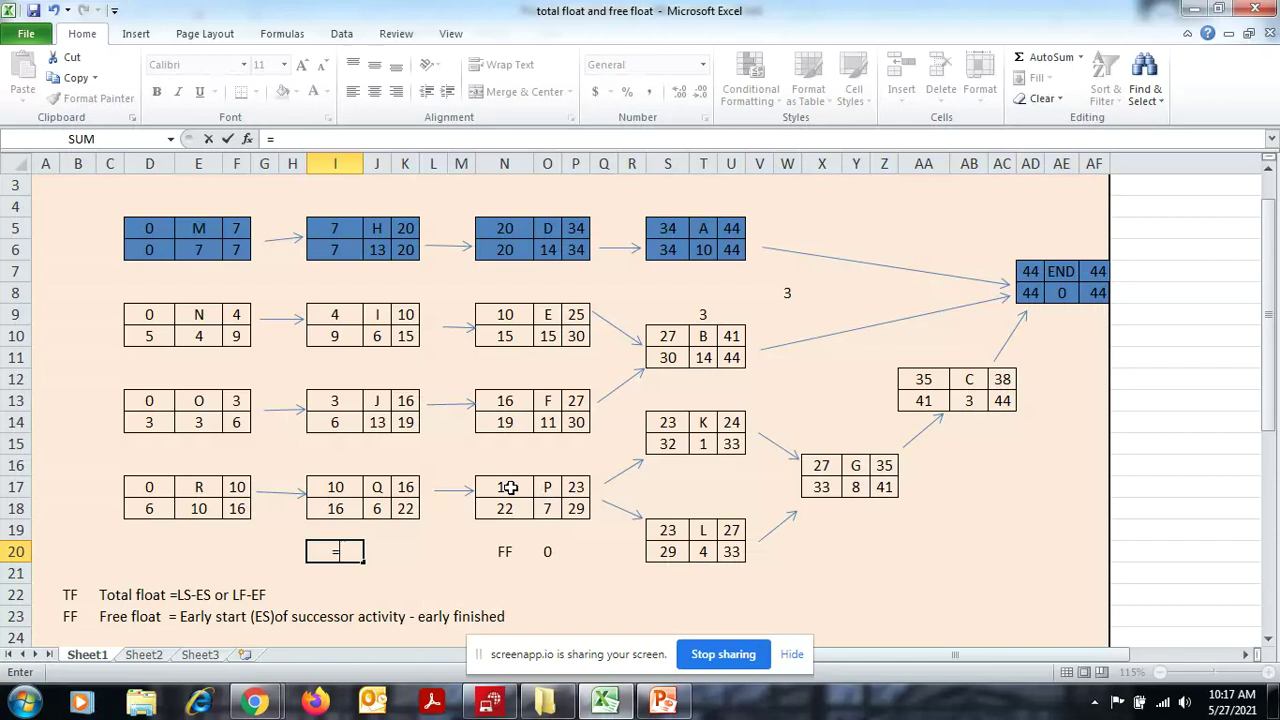
pyautogui.click(508, 487)
pyautogui.write('-')
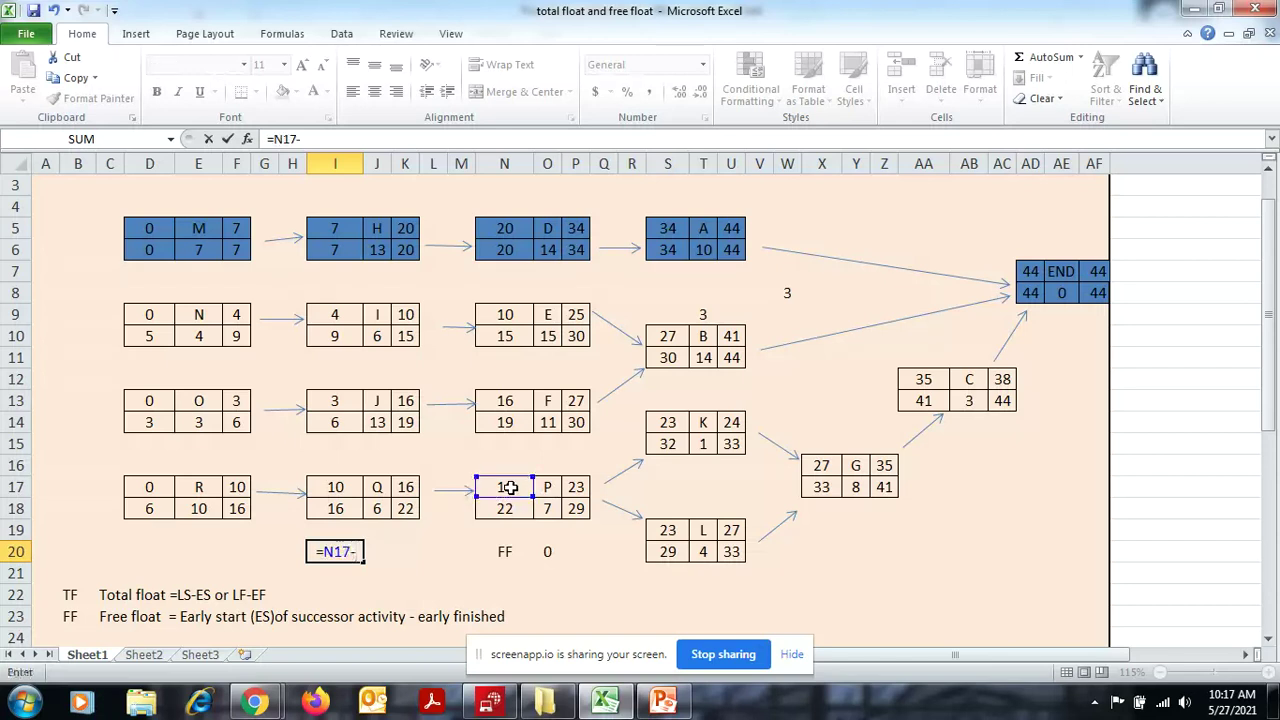
pyautogui.click(405, 487)
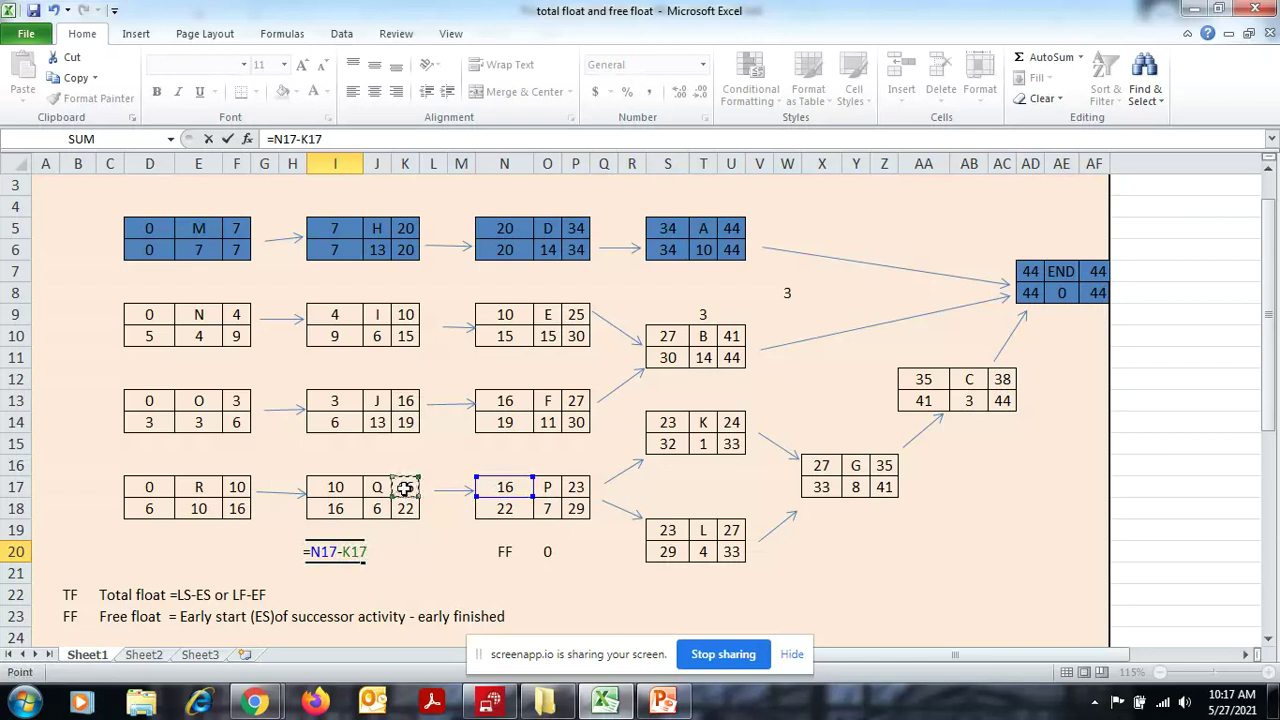
pyautogui.press('Return')
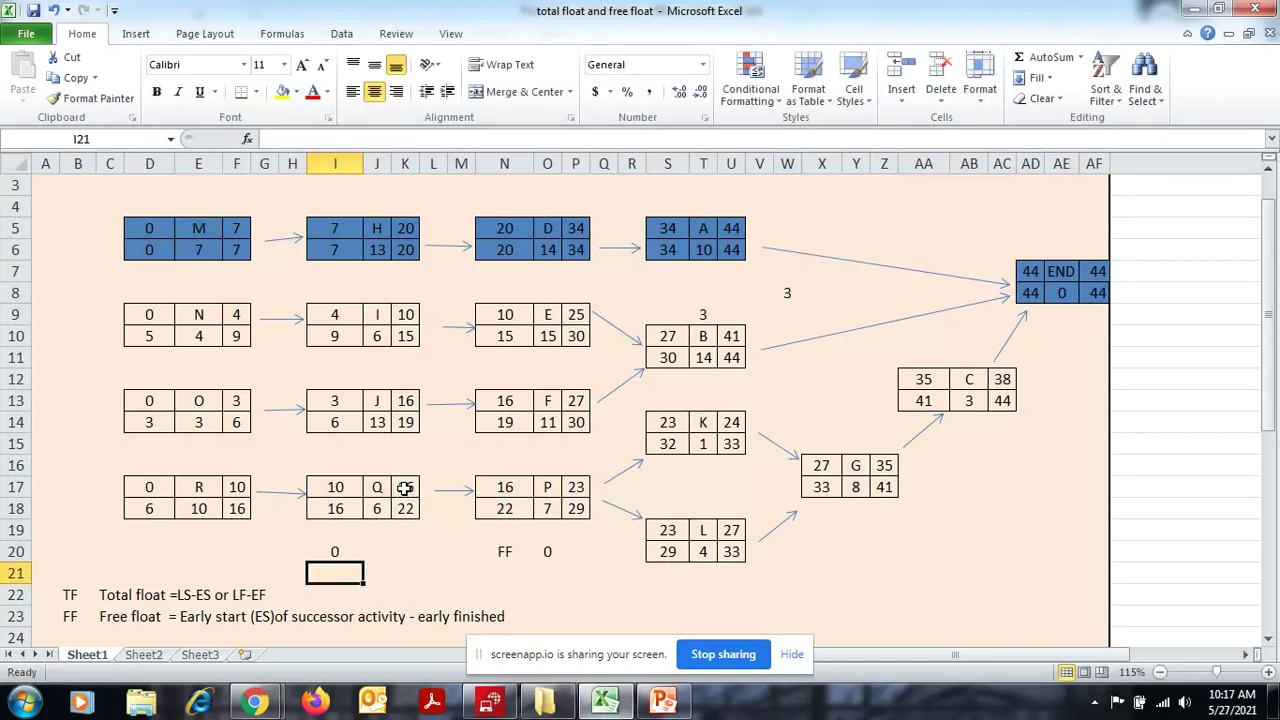
pyautogui.click(378, 556)
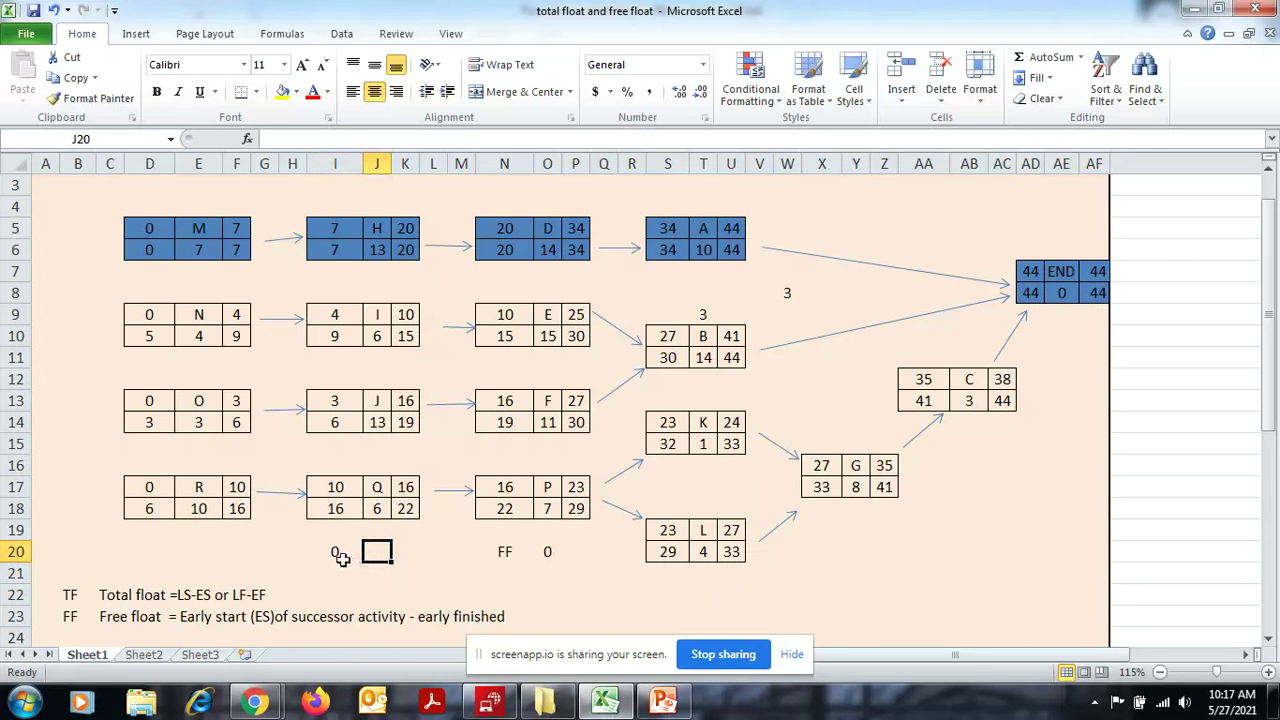
pyautogui.click(341, 551)
# - Enter the alternative free float formula =N17-I17-J18 in I21
pyautogui.click(340, 585)
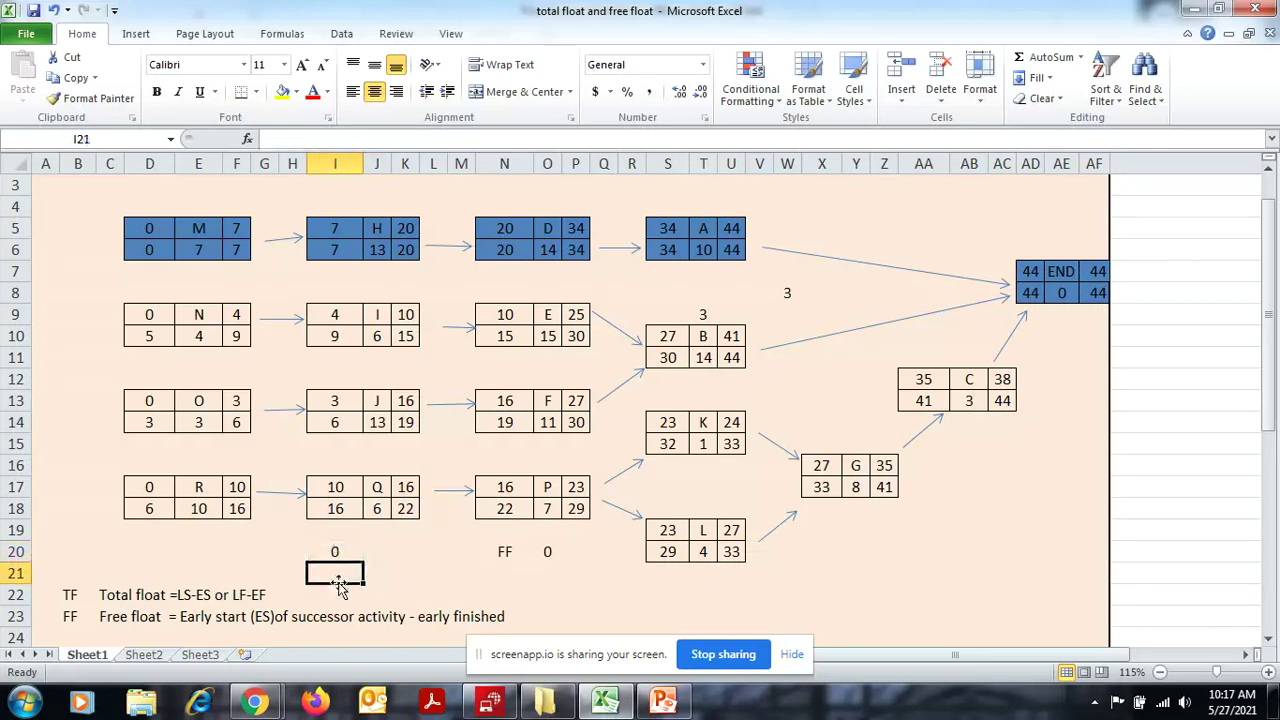
pyautogui.write('=')
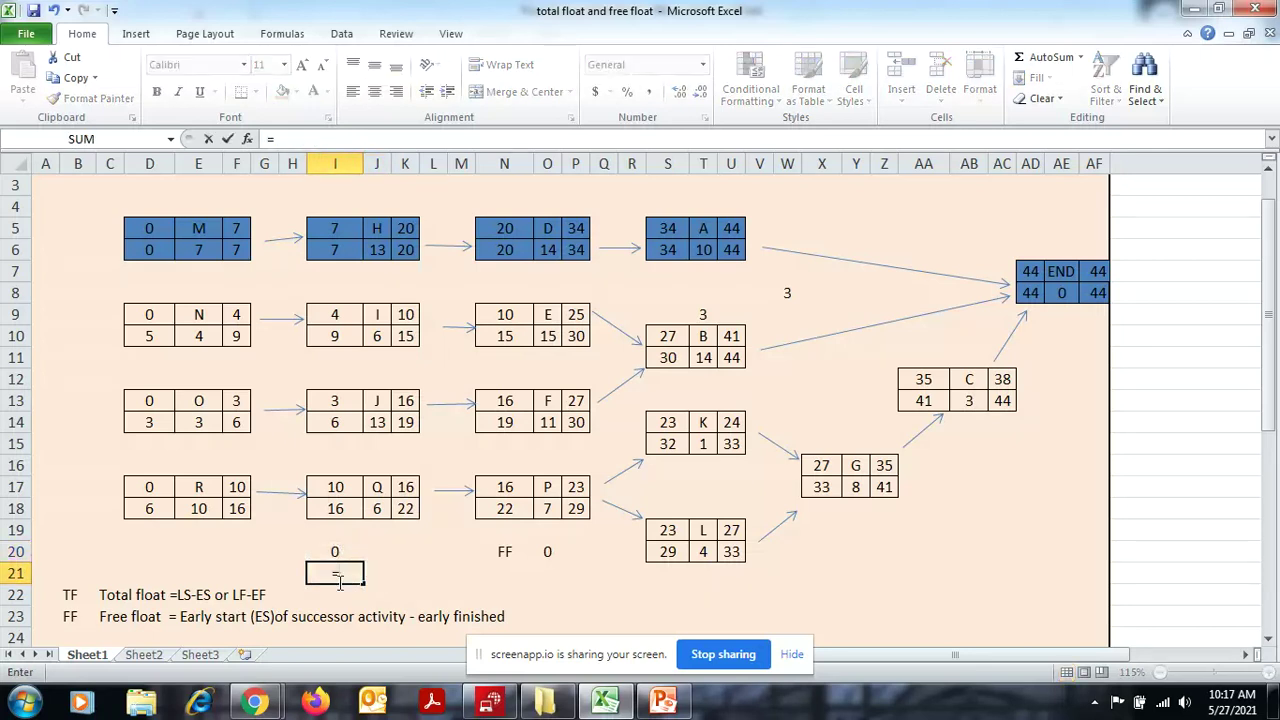
pyautogui.click(508, 487)
pyautogui.write('-')
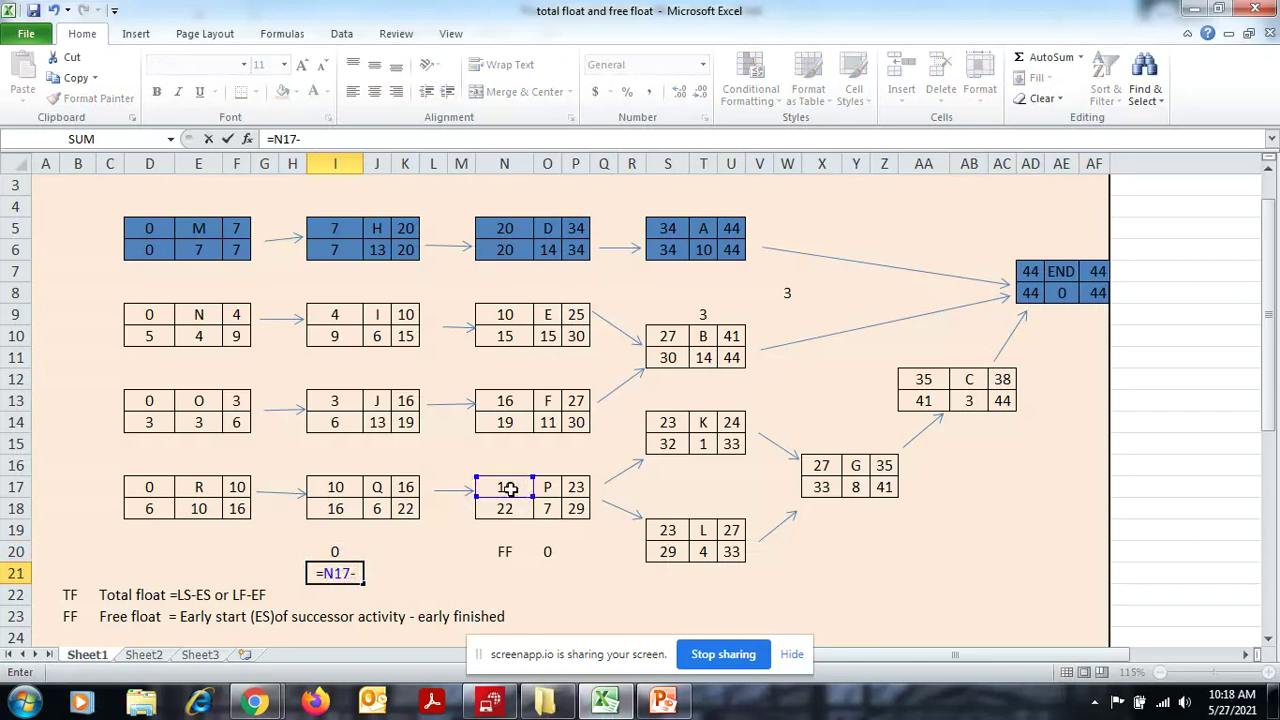
pyautogui.click(350, 487)
pyautogui.write('-')
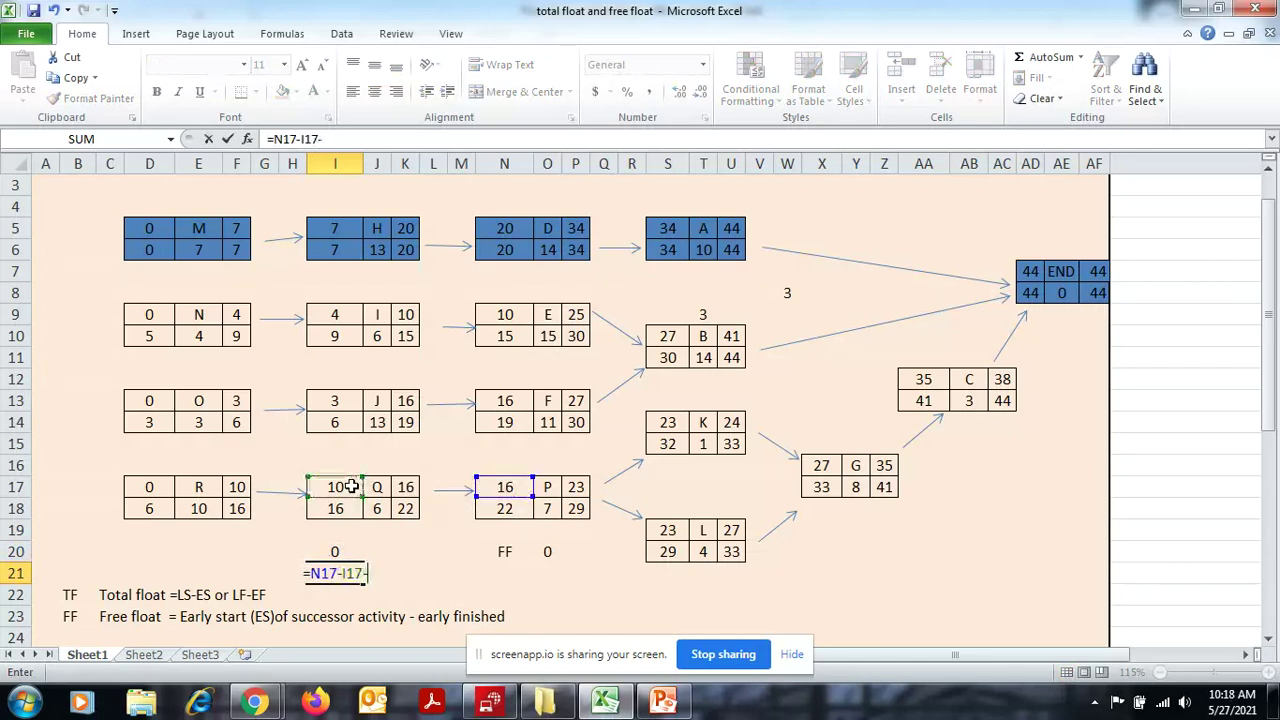
pyautogui.click(379, 510)
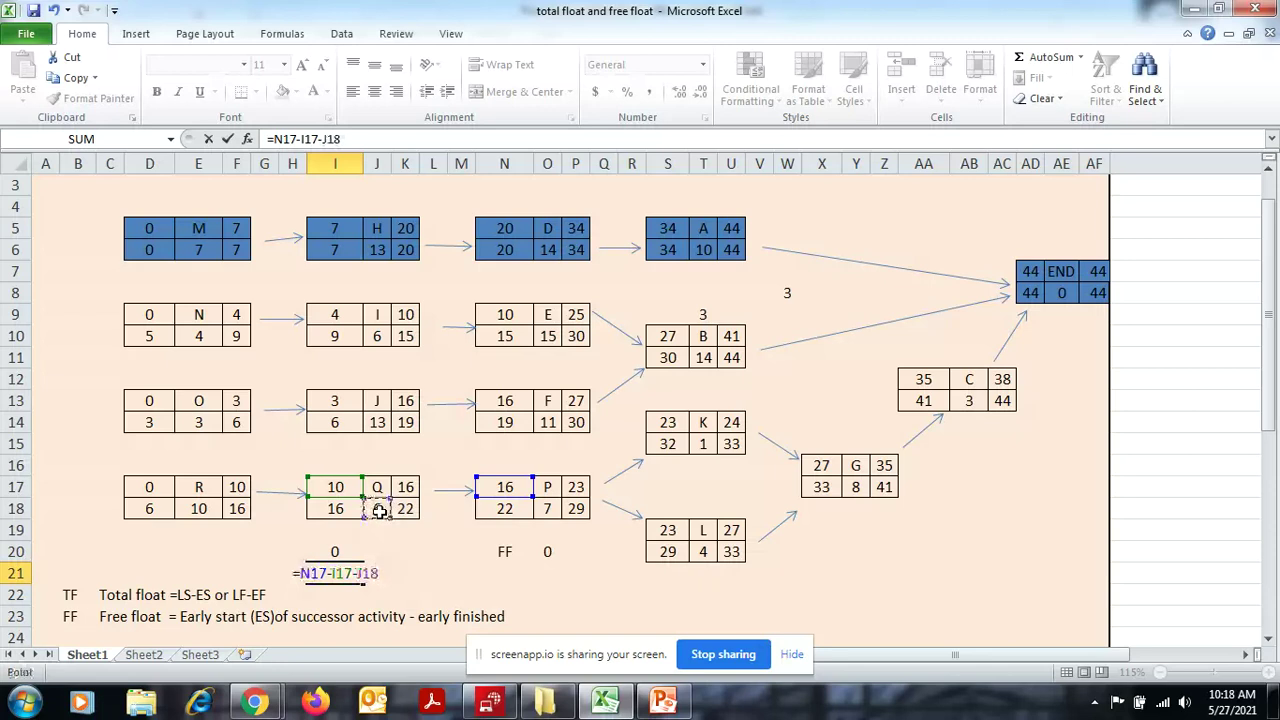
pyautogui.press('Return')
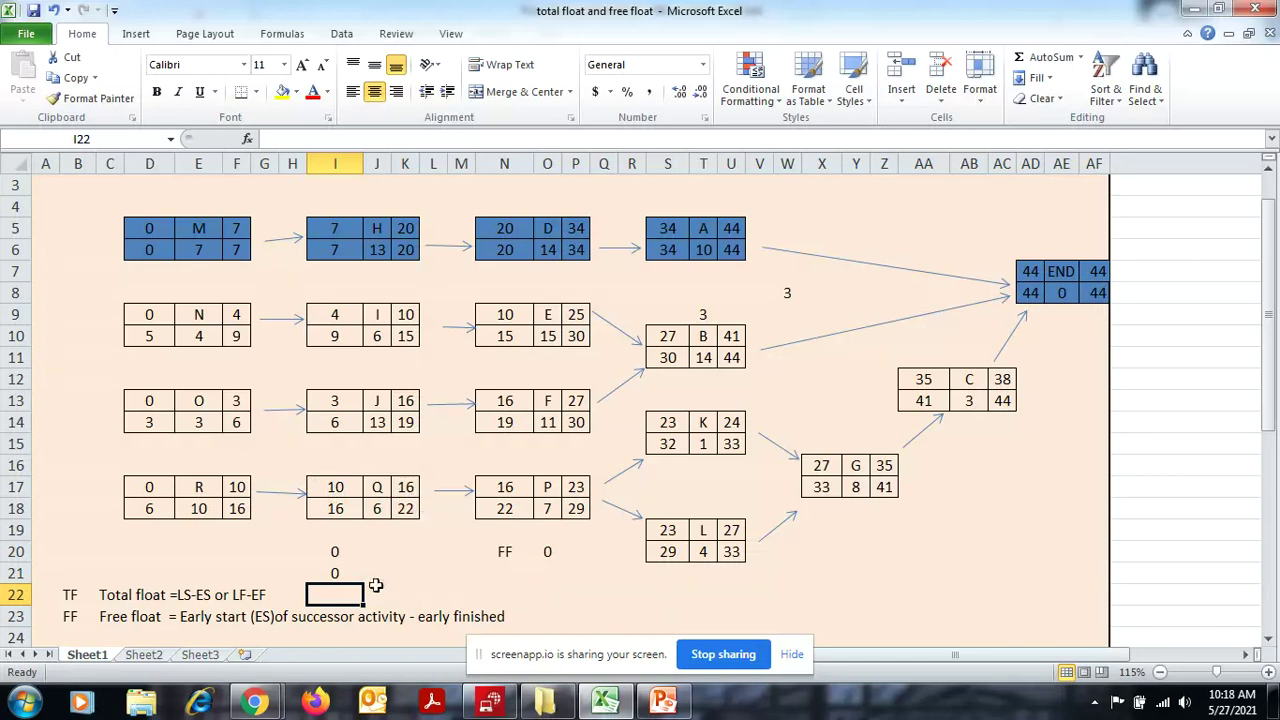
# - Back in PowerPoint, select the final slide 5 thumbnail reading Thanks
pyautogui.click(663, 702)
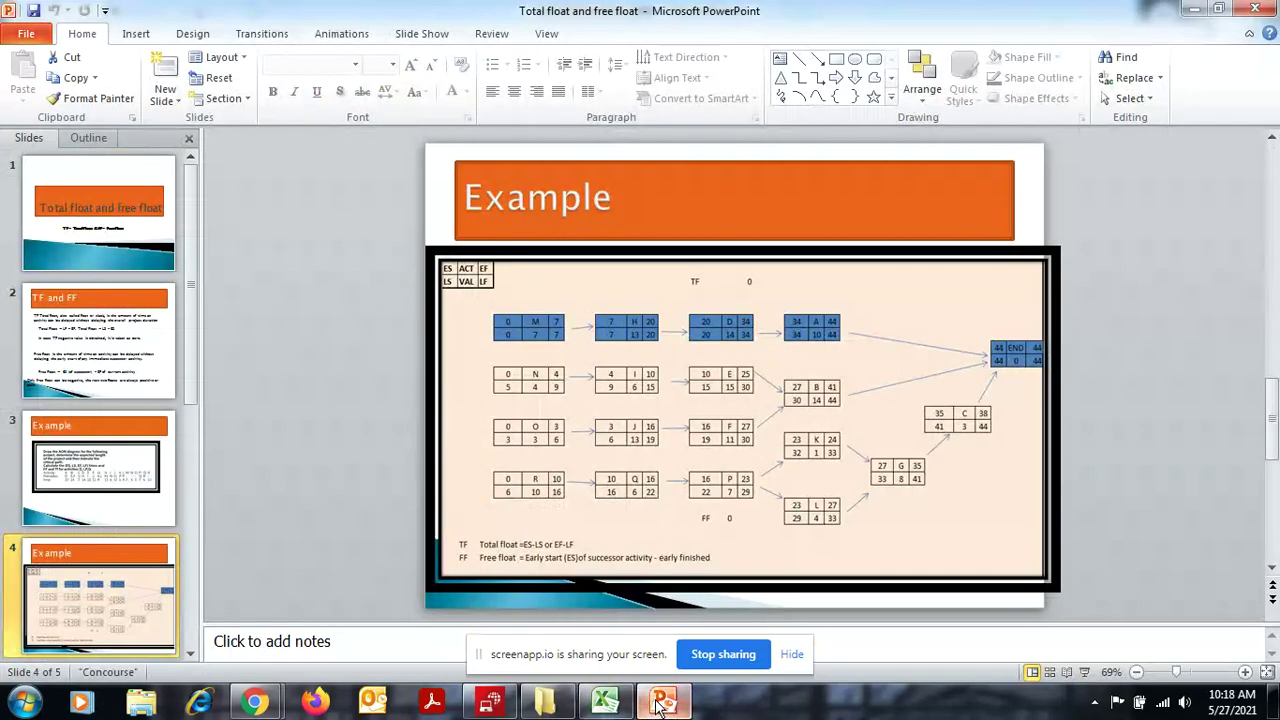
pyautogui.click(190, 656)
pyautogui.click(93, 584)
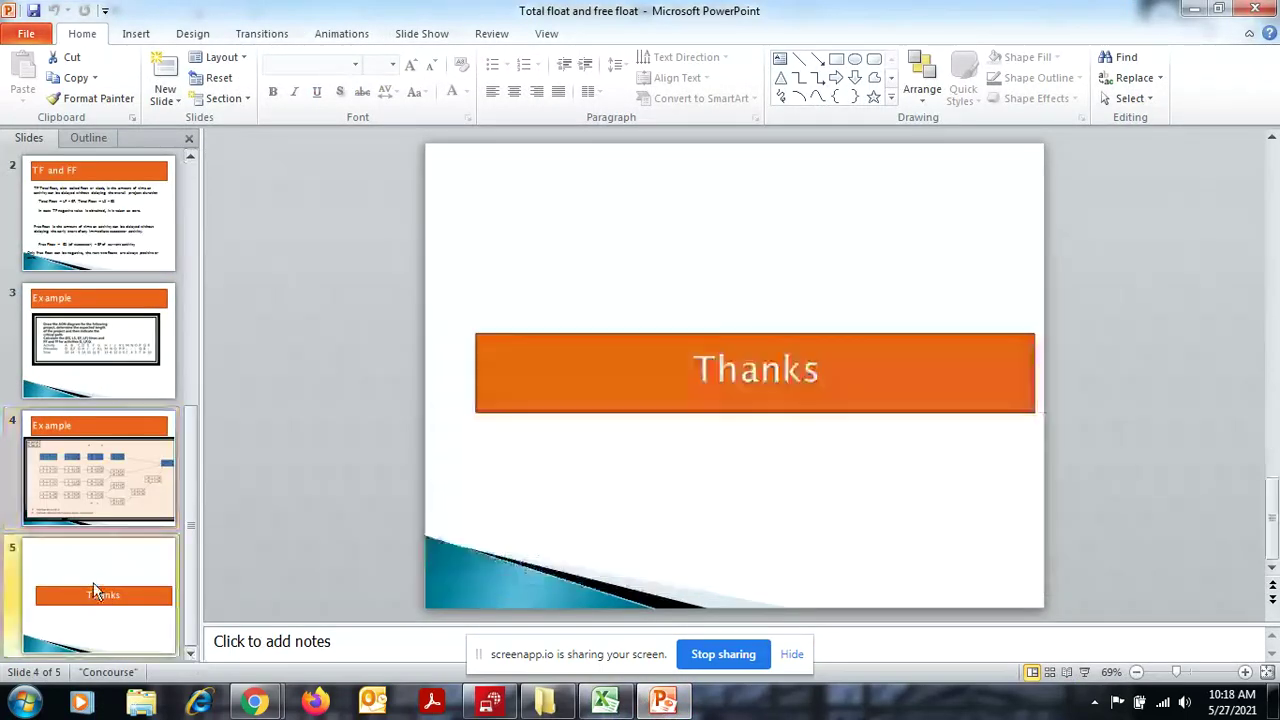